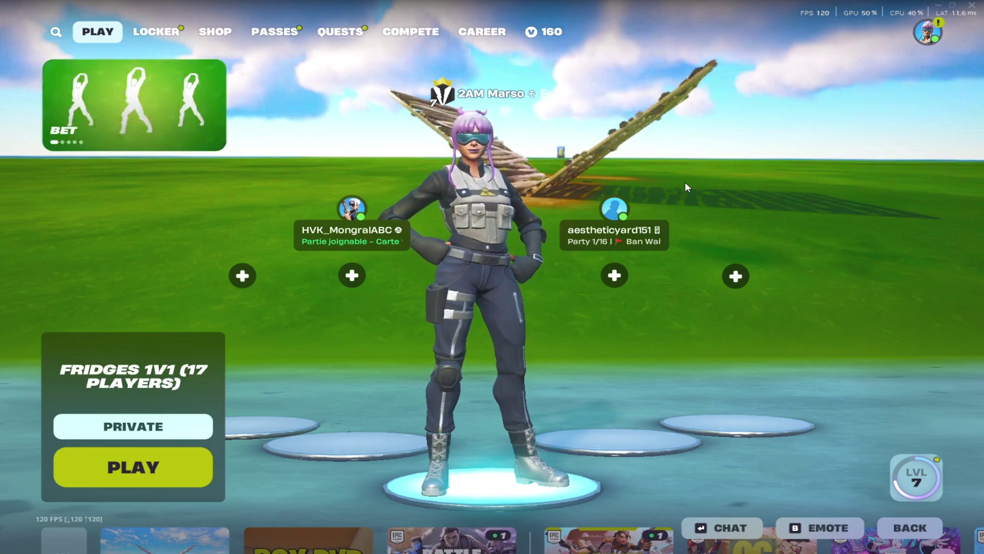
Open the Social side panel from the profile avatar in the Fortnite lobby.
click(927, 32)
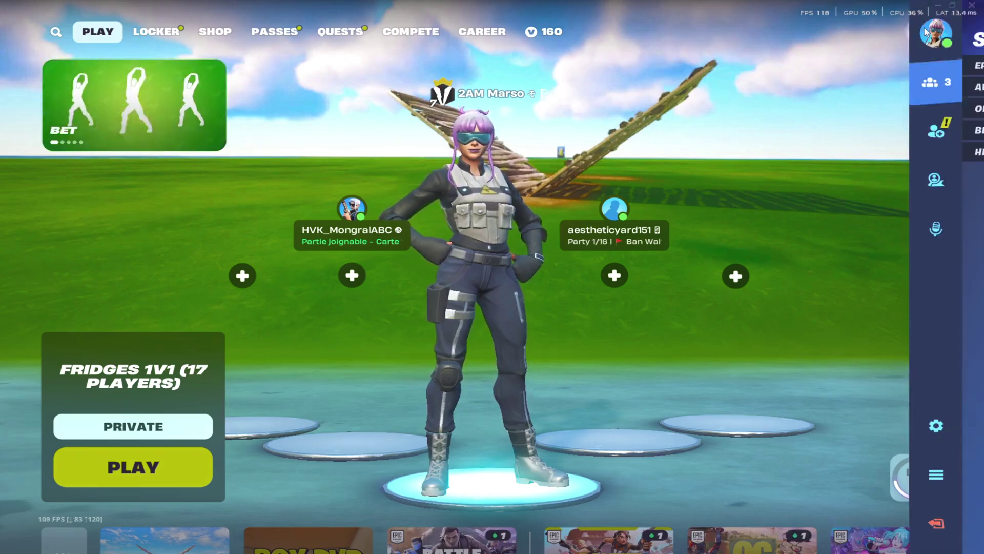
Open Fortnite's Video settings and raise Brightness from 129% to 130%.
click(676, 426)
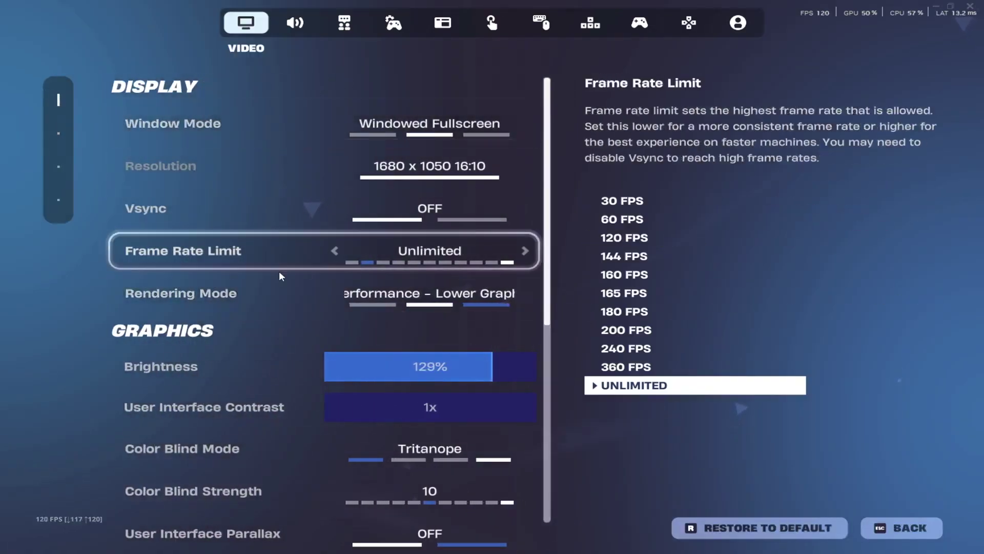
scroll(220, 277, down, 2)
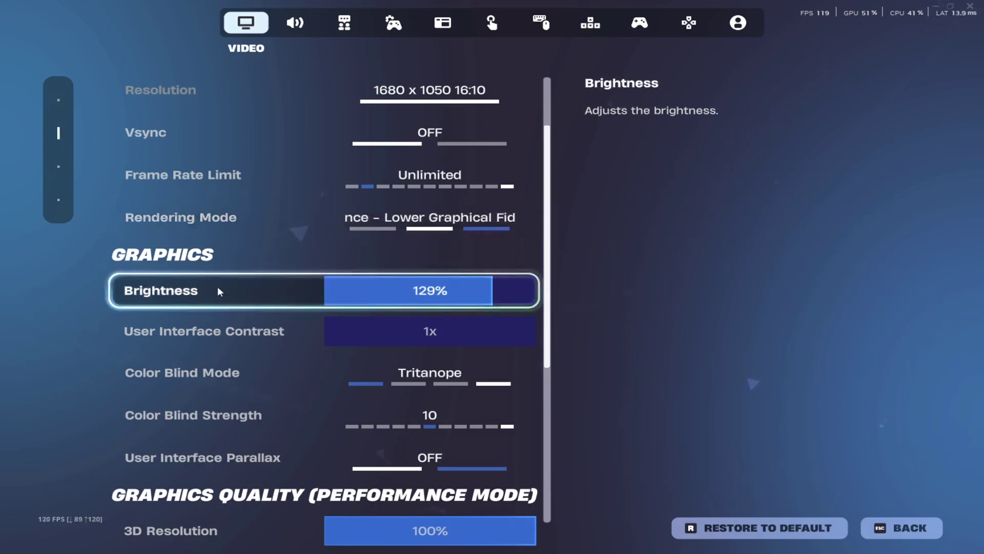
click(493, 290)
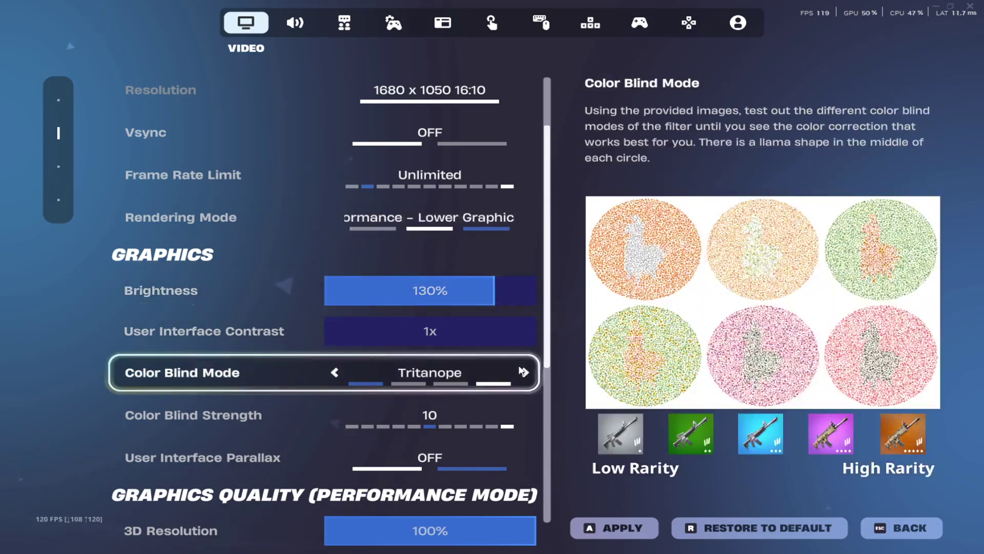
Set Color Blind Mode to Tritanope with Color Blind Strength 10.
click(505, 380)
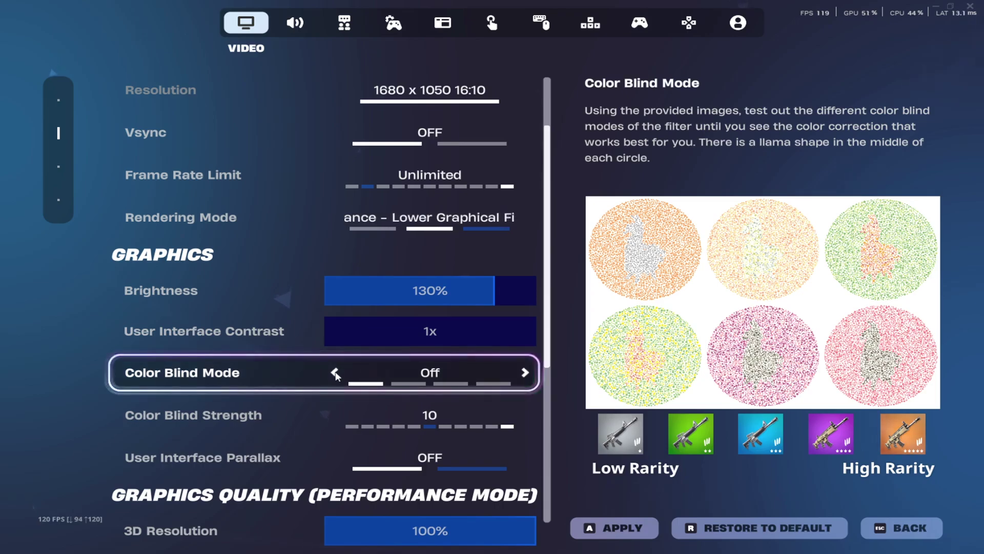
click(333, 372)
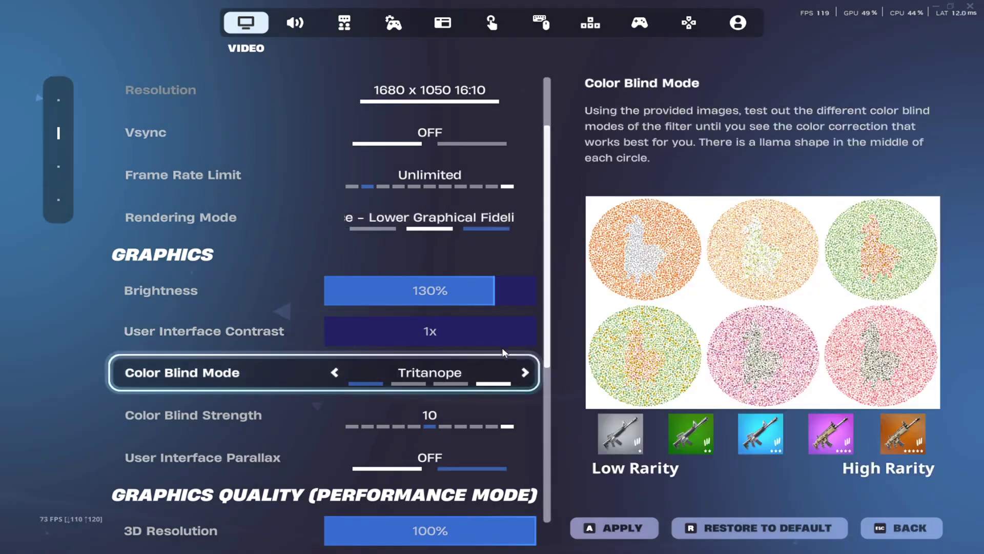
click(335, 415)
click(526, 414)
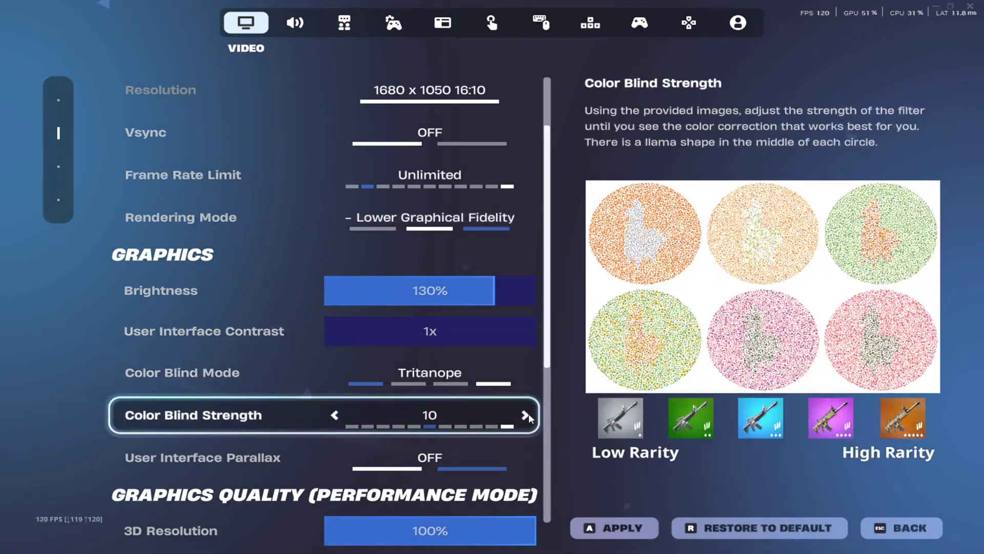
scroll(527, 340, down, 1)
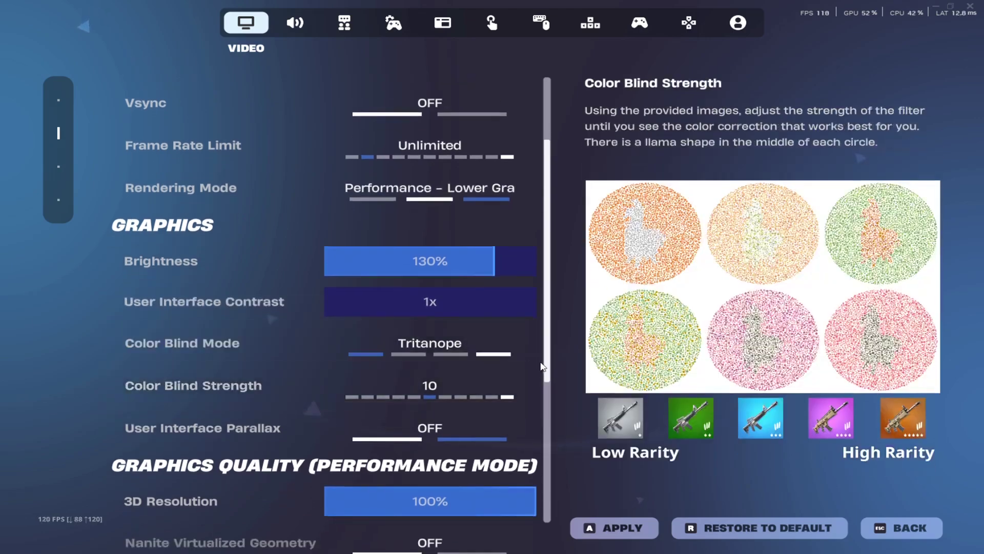
scroll(483, 367, down, 3)
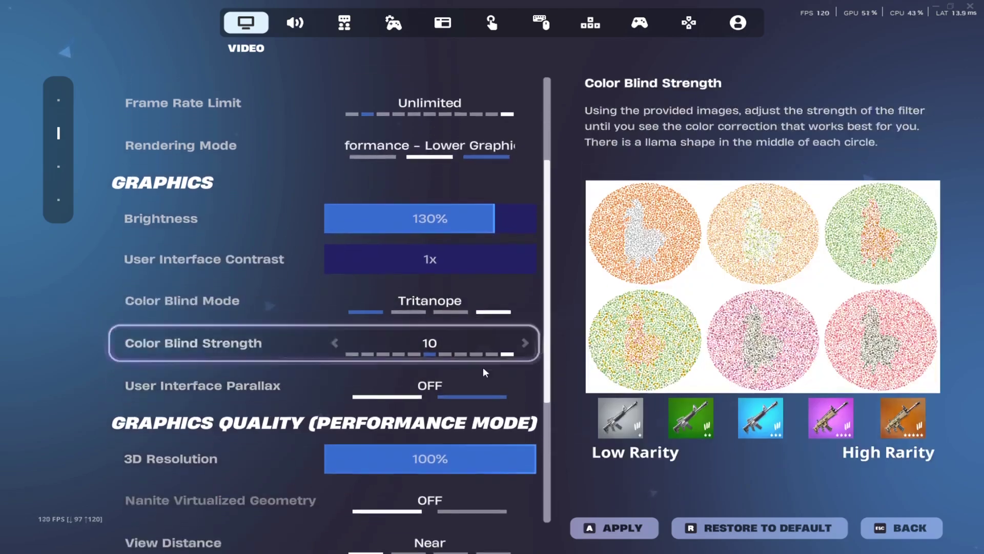
scroll(460, 372, down, 3)
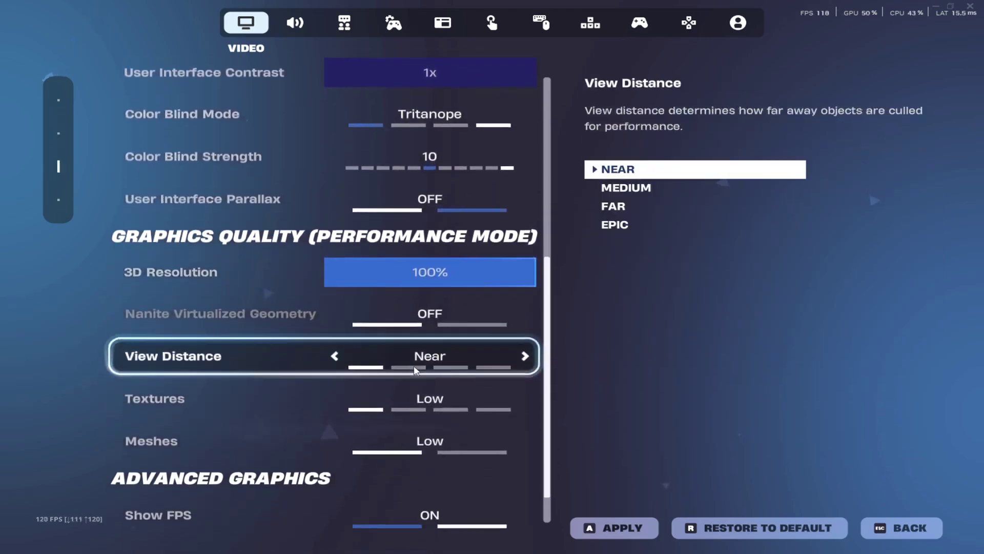
scroll(533, 434, up, 5)
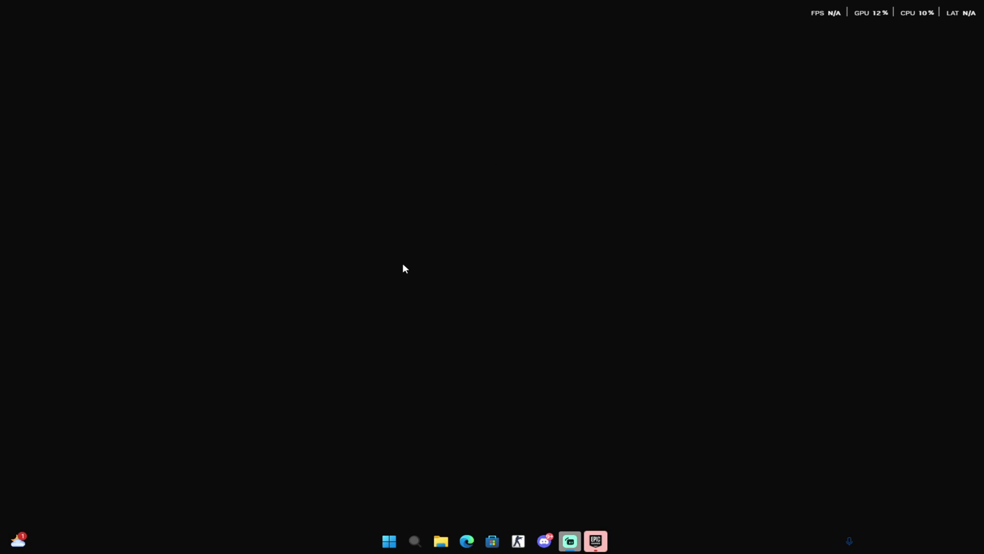
Launch NVIDIA Control Panel from the desktop's full right-click menu.
right_click(380, 331)
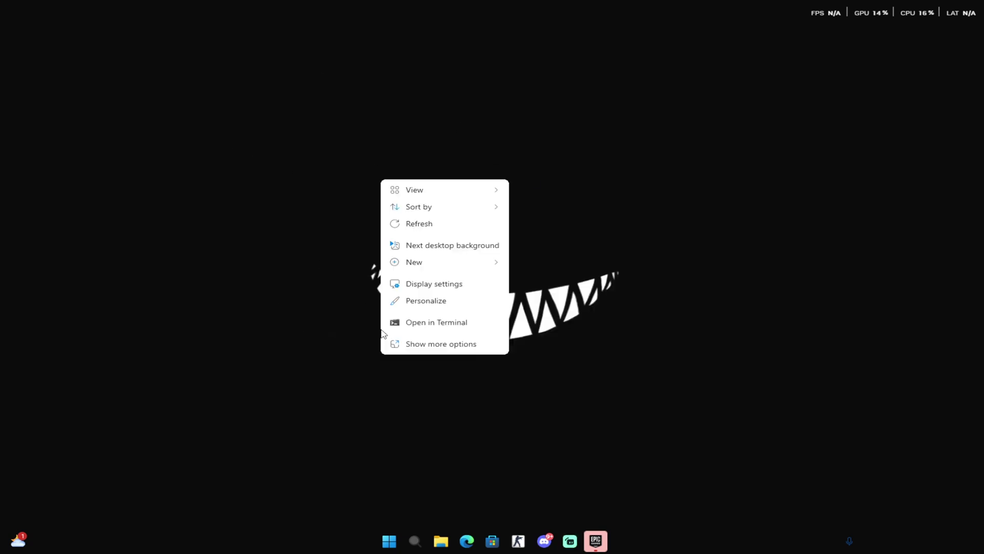
click(430, 345)
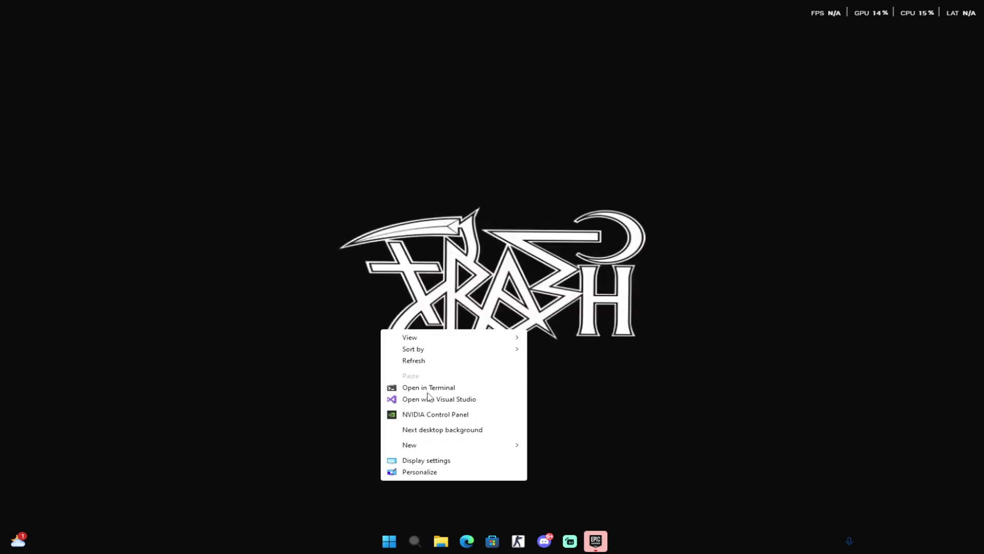
click(408, 416)
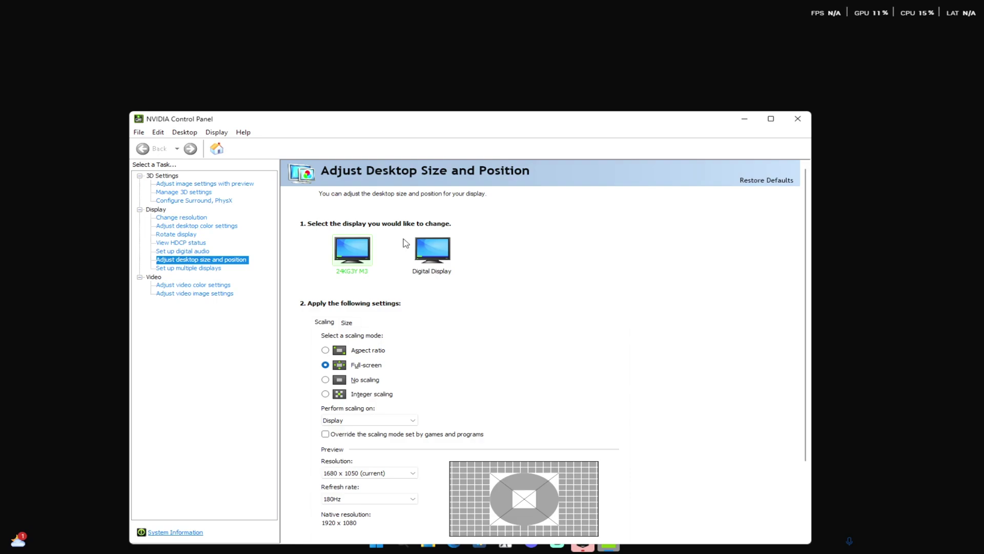
Go to Display > Adjust desktop color settings in the task tree.
click(181, 217)
click(207, 226)
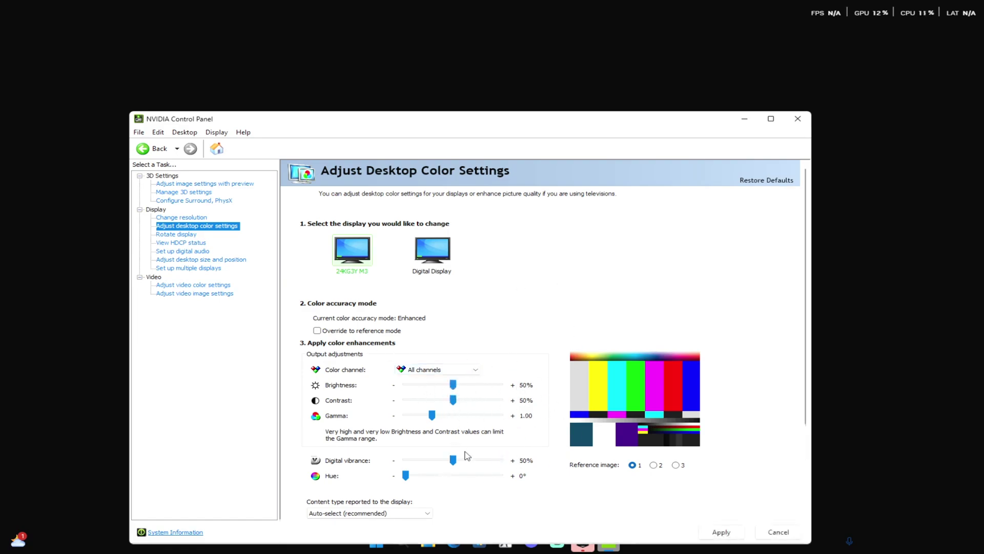
Adjust digital vibrance, then set brightness, gamma 0.86 and contrast 37%.
drag(456, 460, 453, 462)
mouse_move(453, 461)
mouse_down()
mouse_move(564, 465)
mouse_move(443, 461)
mouse_move(530, 462)
mouse_up()
drag(461, 387, 469, 388)
drag(428, 419, 442, 407)
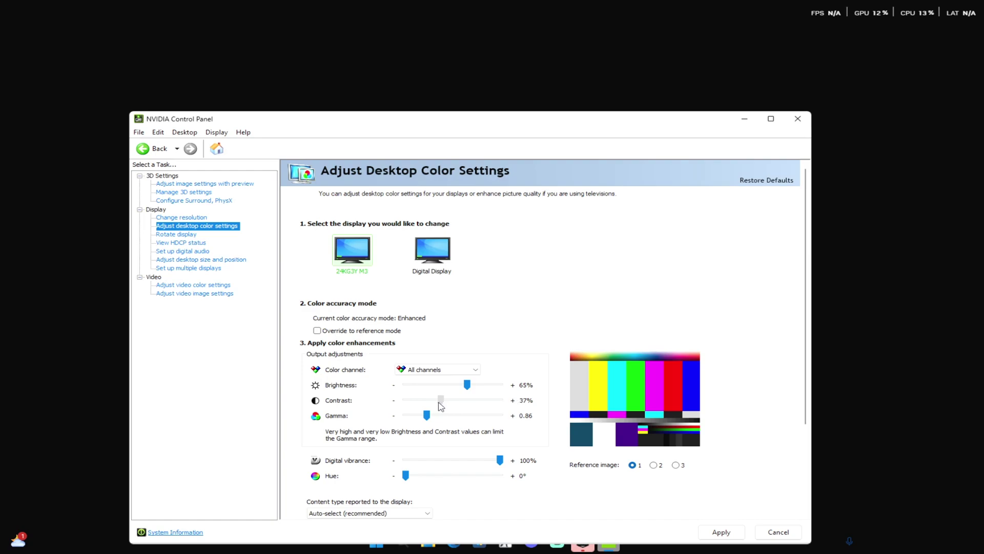
drag(440, 406, 440, 406)
Set digital vibrance to 100% and apply the desktop colour settings.
drag(501, 462, 488, 464)
drag(486, 463, 536, 464)
click(720, 532)
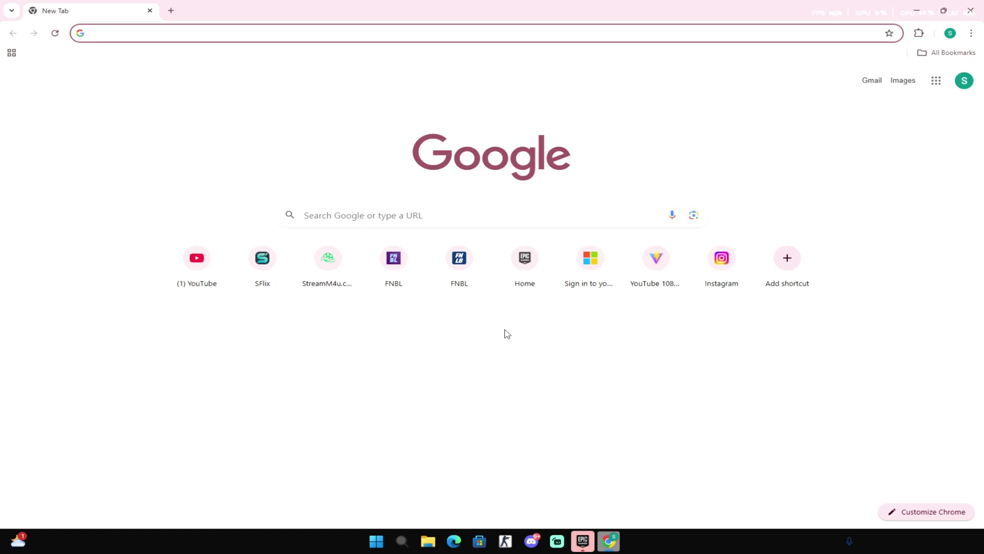
Search Google for 'vibrance gui' and go to vibrancegui.org's download section.
text(vi)
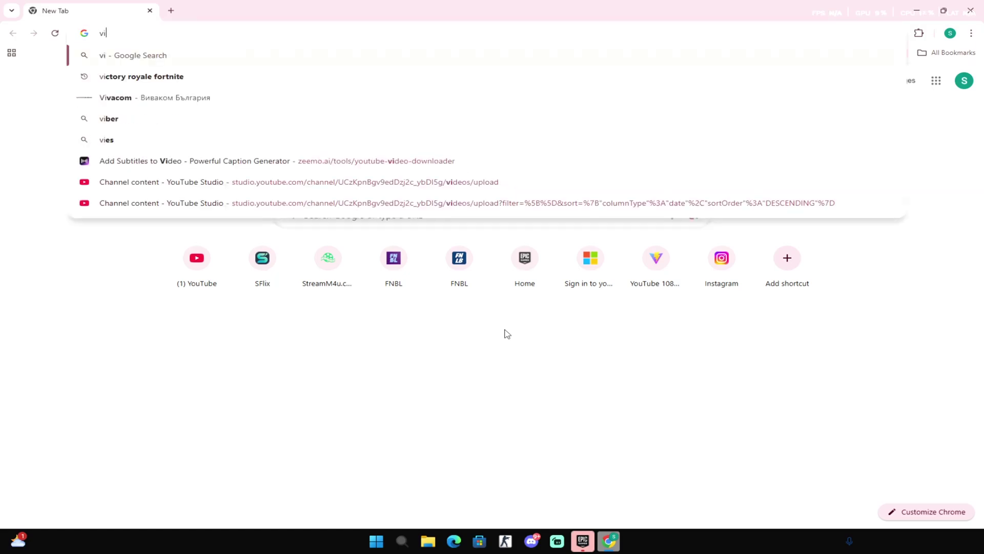
text(brance guiu)
key(Return)
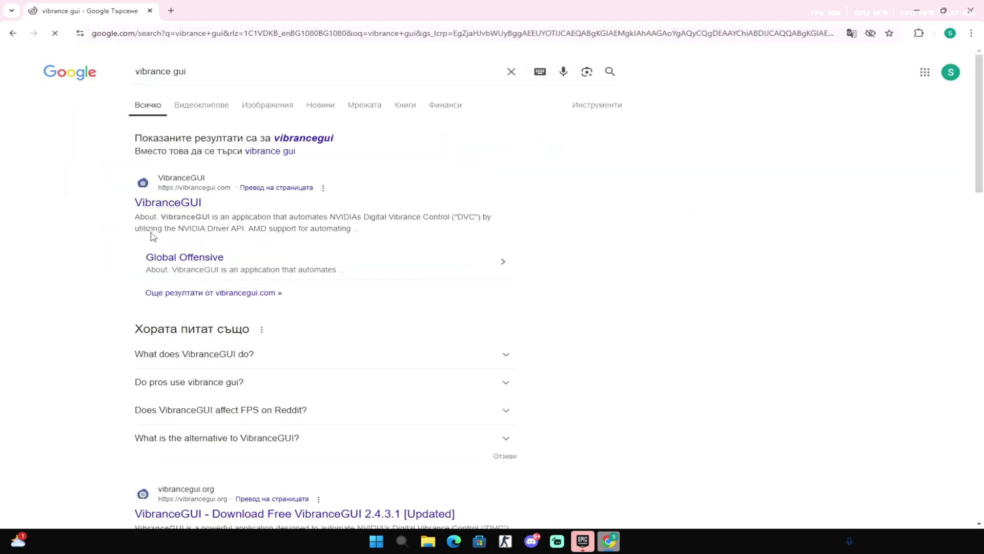
scroll(270, 320, down, 2)
click(259, 408)
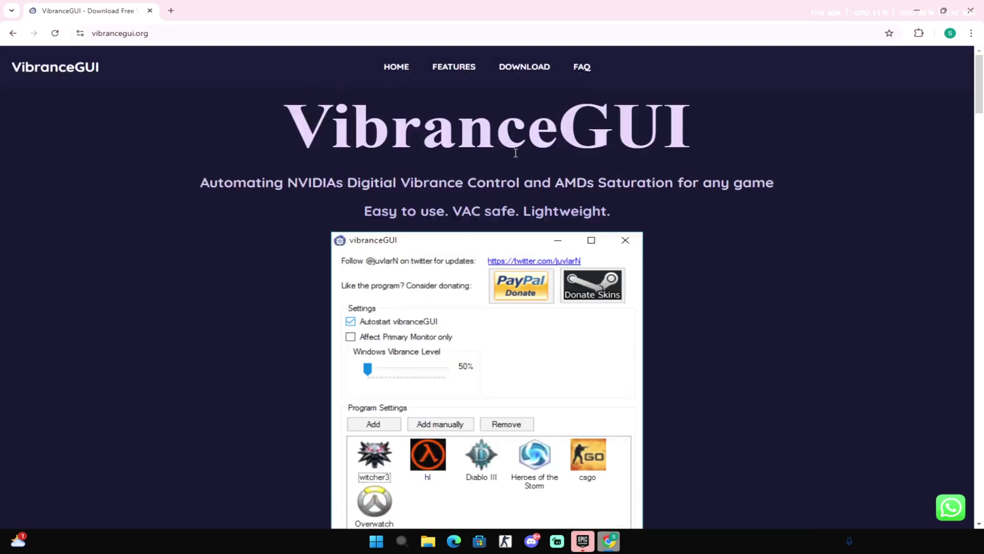
scroll(515, 153, down, 7)
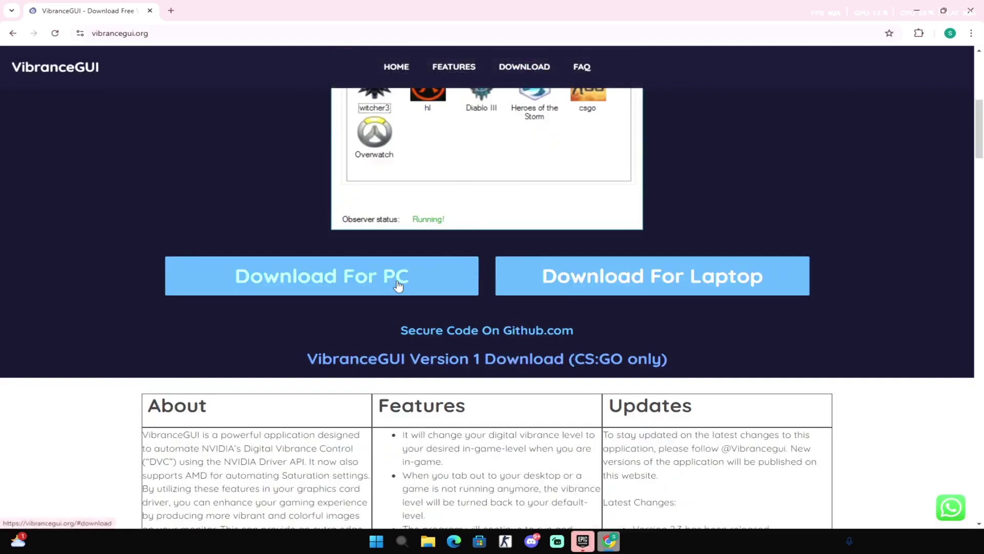
click(379, 291)
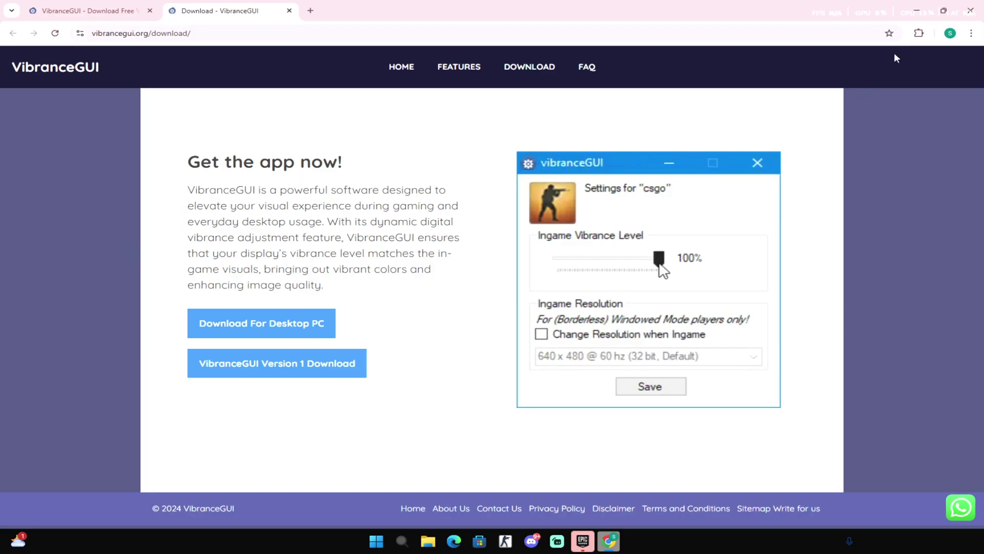
Launch vibranceGUI via Windows Search, then open its running window from the system tray.
click(917, 10)
click(402, 541)
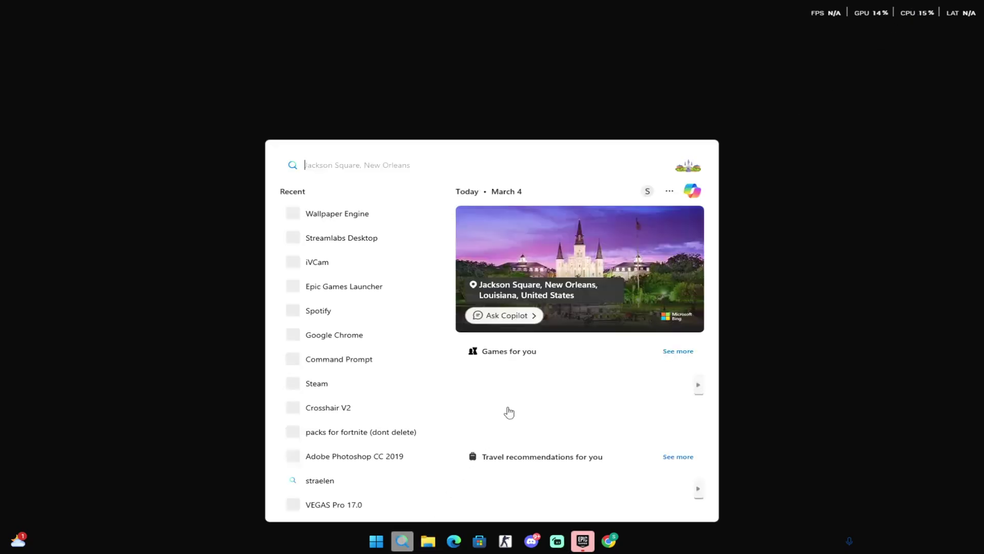
text(vibrance)
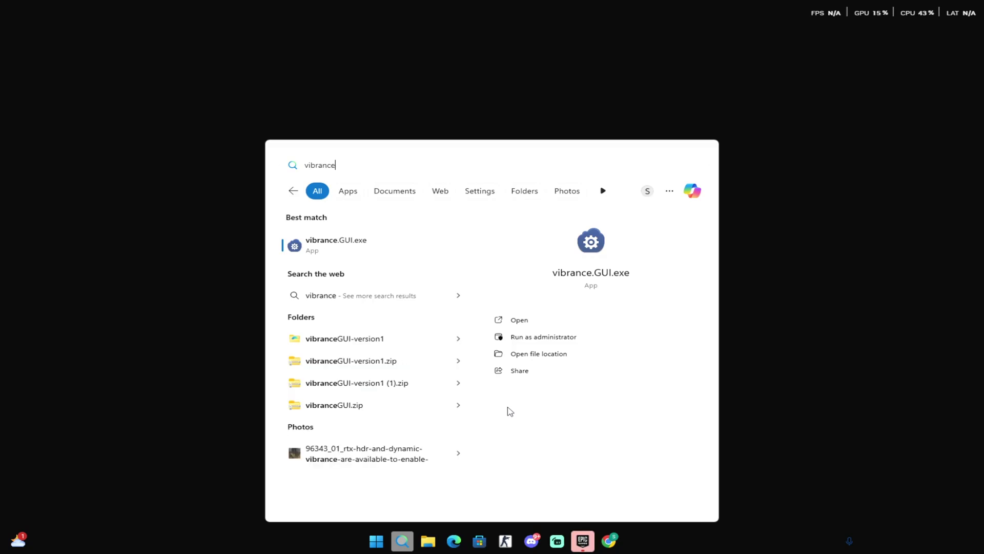
key(Return)
click(547, 307)
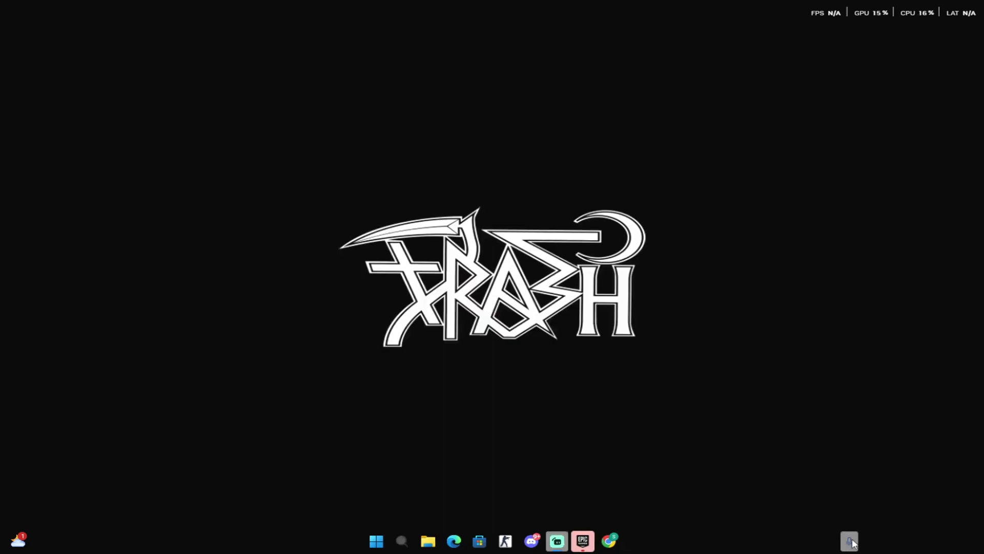
click(830, 541)
double_click(877, 490)
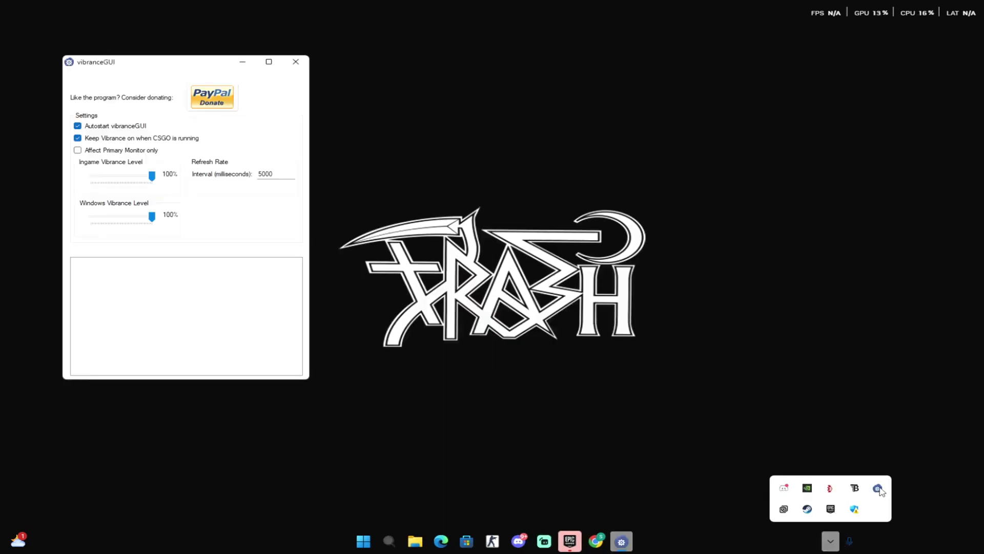
Center the vibranceGUI window and reset Ingame and Windows Vibrance Level from 50% to 100%.
mouse_move(186, 64)
mouse_down()
mouse_move(323, 70)
mouse_move(528, 106)
mouse_up()
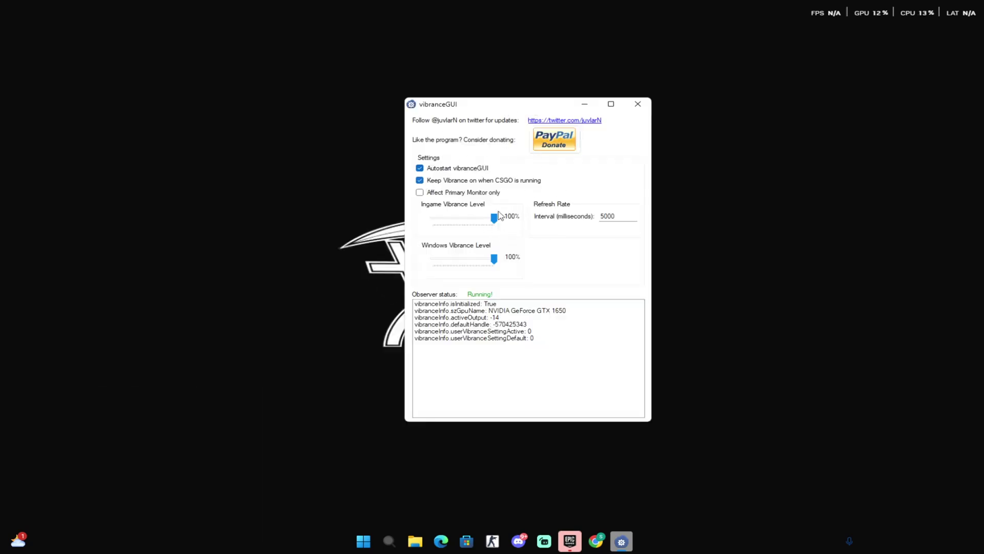
drag(495, 225, 426, 219)
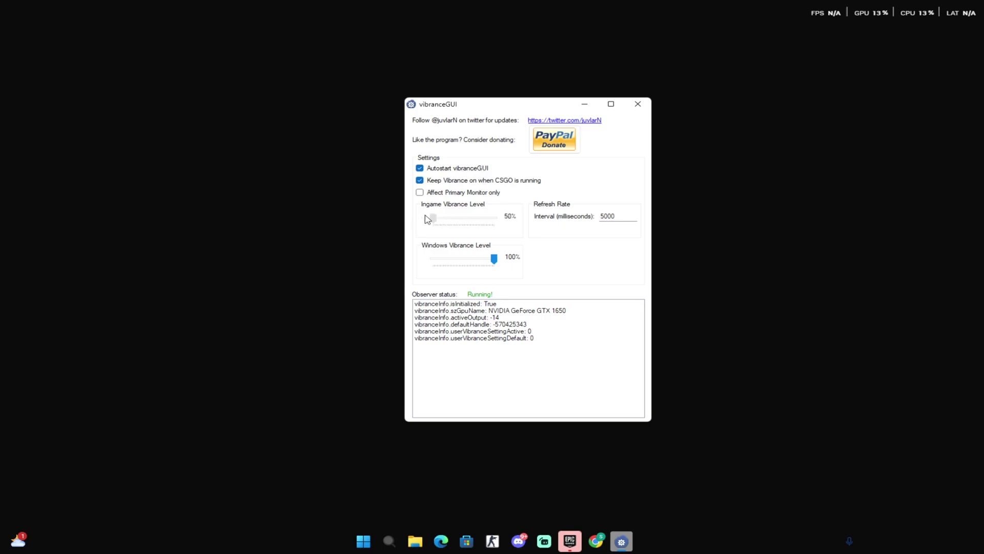
drag(493, 259, 433, 261)
drag(435, 263, 672, 276)
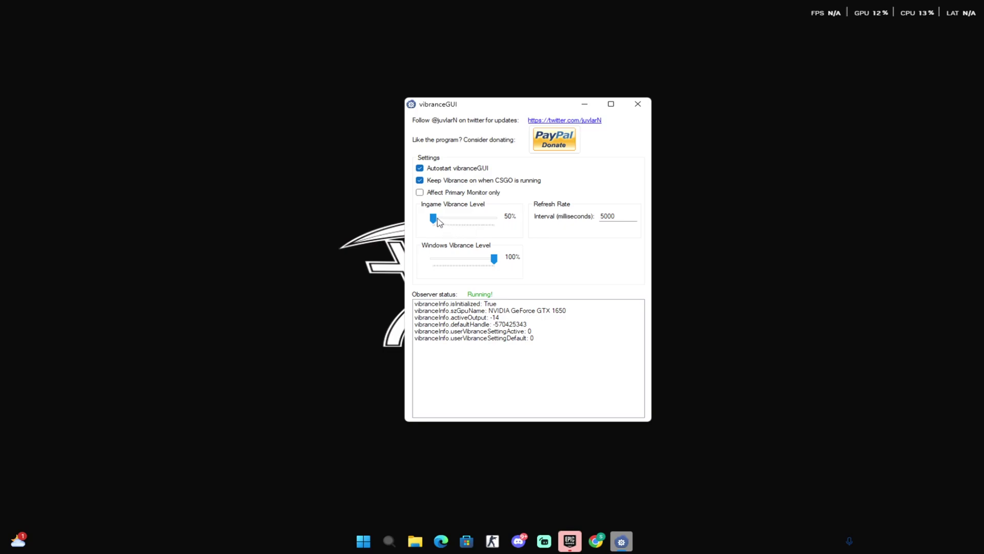
drag(437, 222, 514, 220)
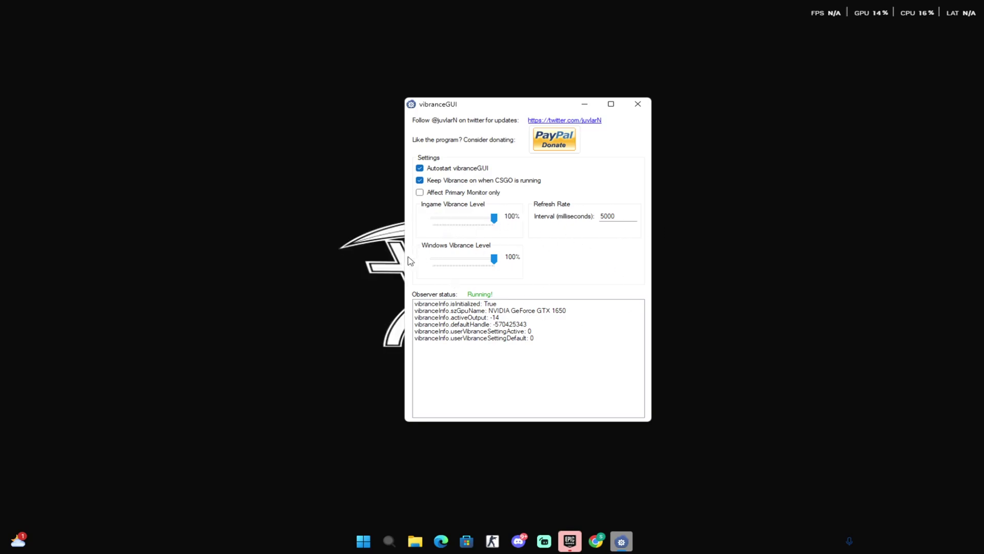